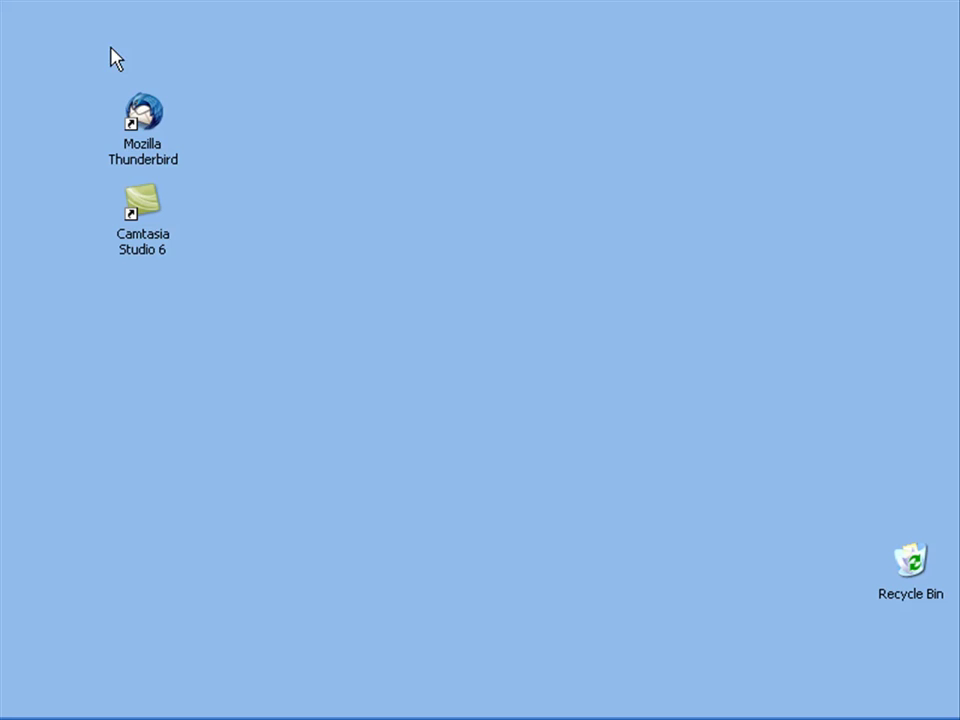
# Step: Launch Thunderbird from its desktop shortcut and bring the Local Folders window into focus
pyautogui.doubleClick(128, 122)
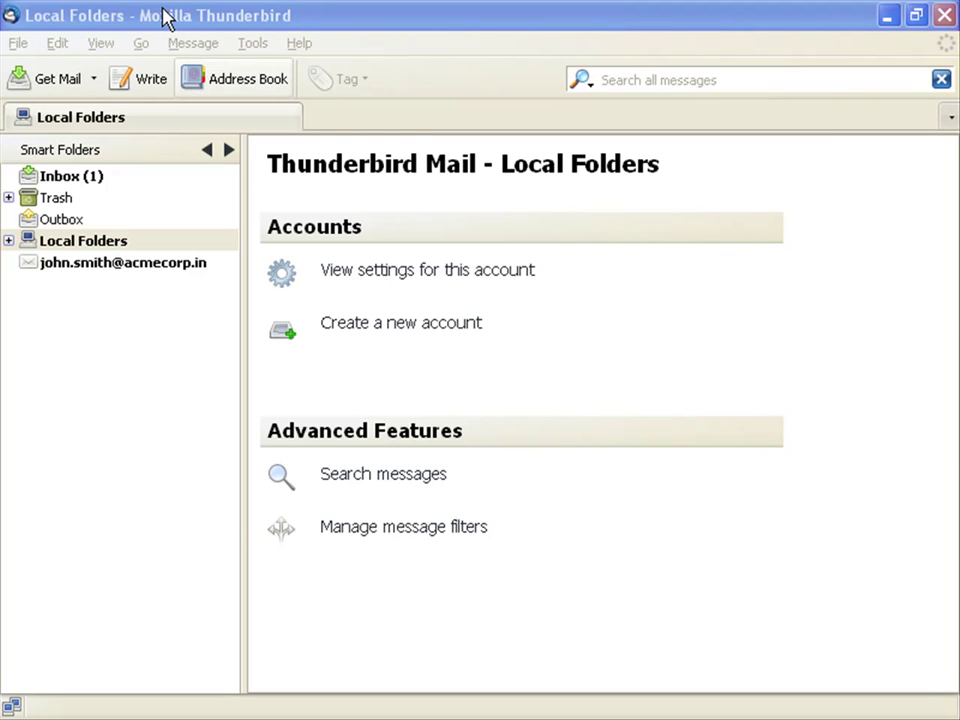
pyautogui.click(165, 18)
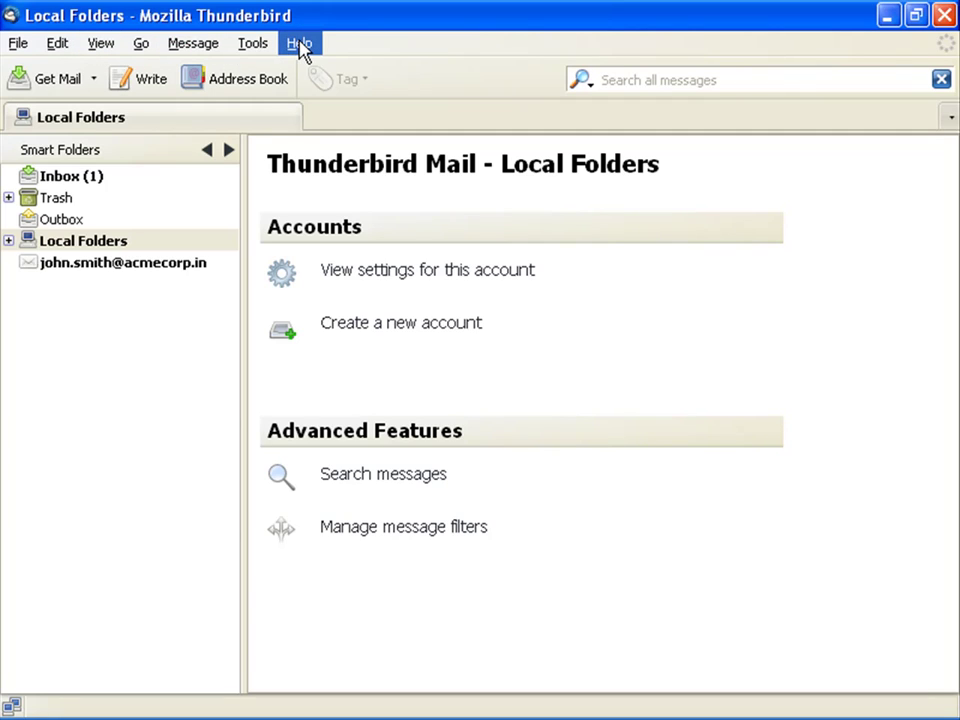
# Step: From the Add-ons manager, pick lightning-1.0b1-tb+sm-win.xpi in the Thunderbird Lightning folder to install
pyautogui.click(255, 45)
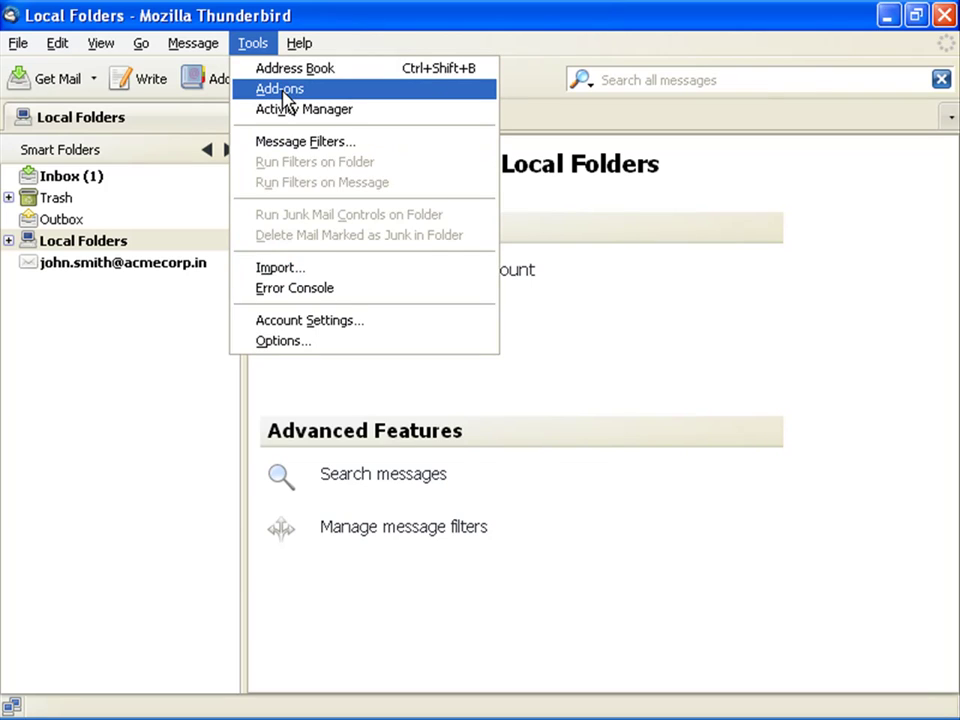
pyautogui.click(280, 90)
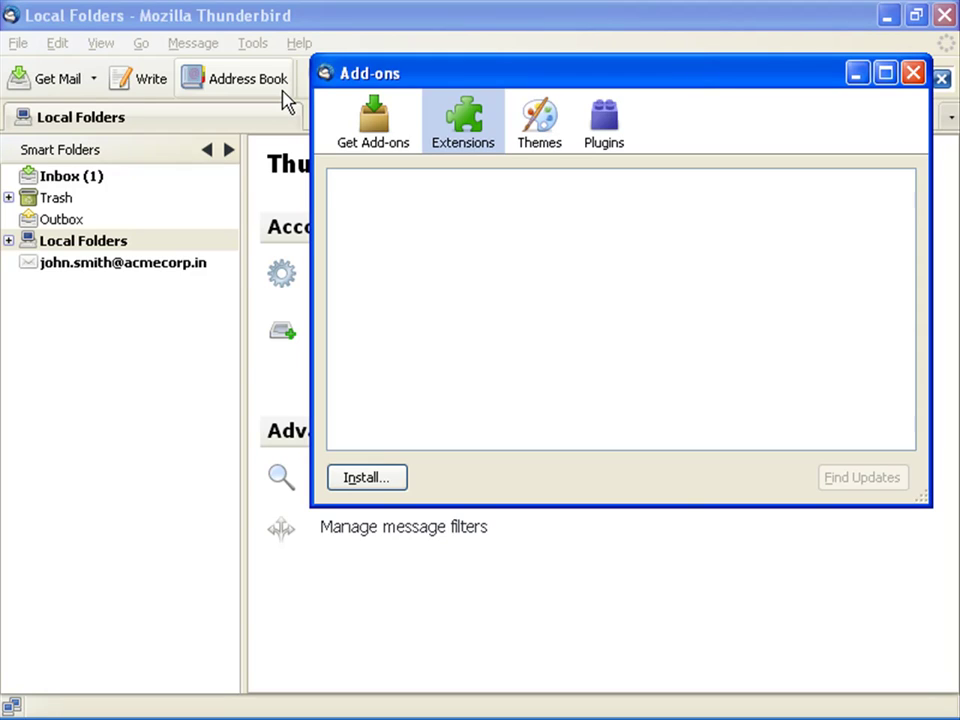
pyautogui.click(375, 477)
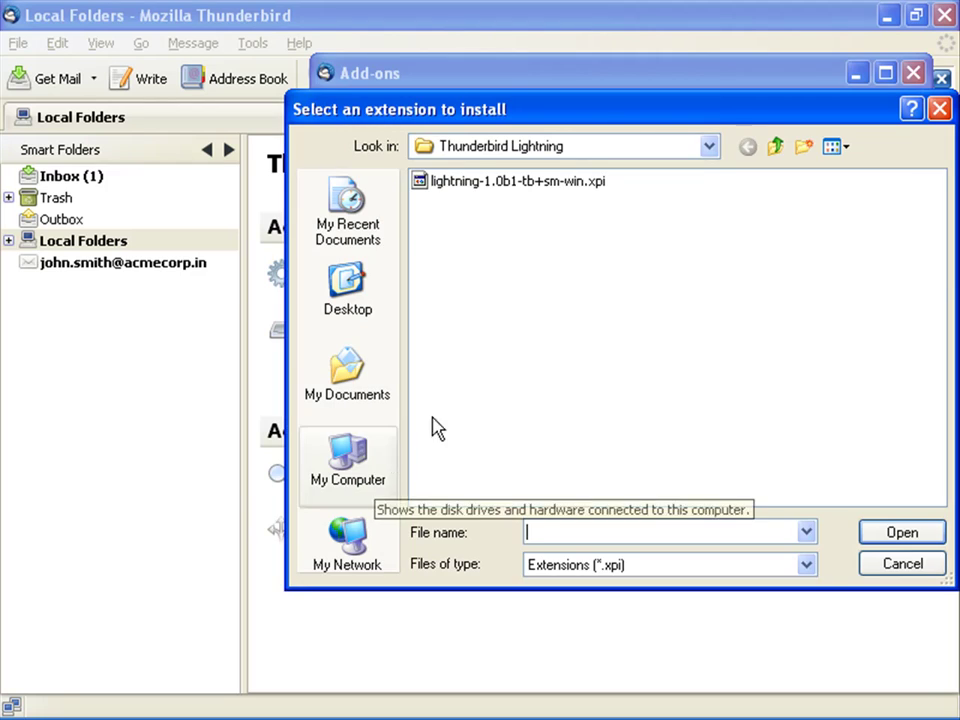
pyautogui.click(540, 183)
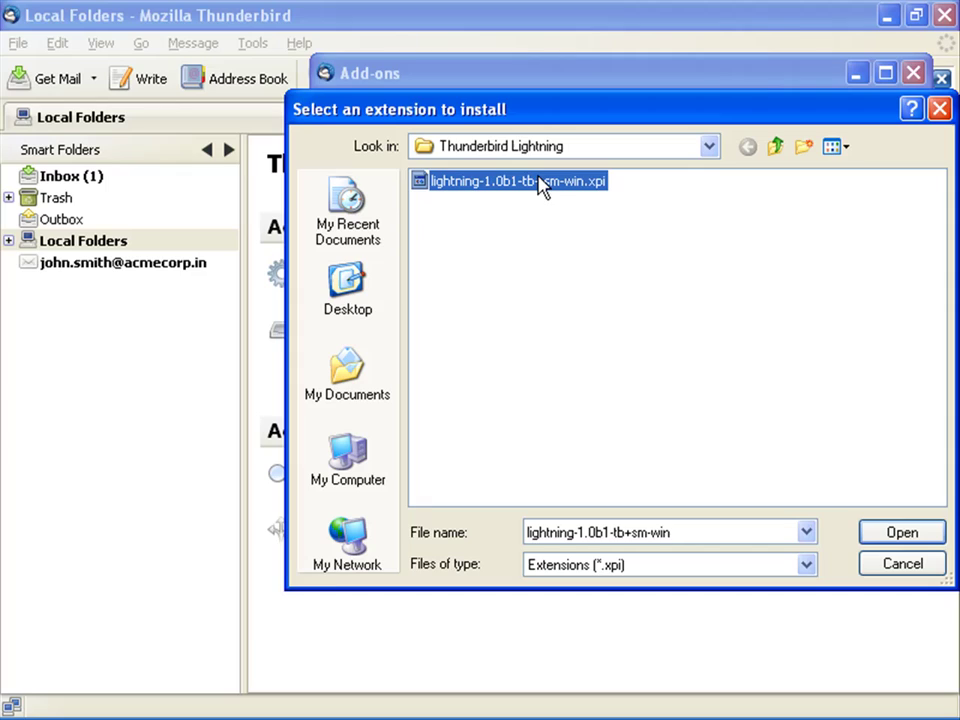
# Step: Load the Lightning 1.0b1 file and confirm its installation with Install Now
pyautogui.click(910, 536)
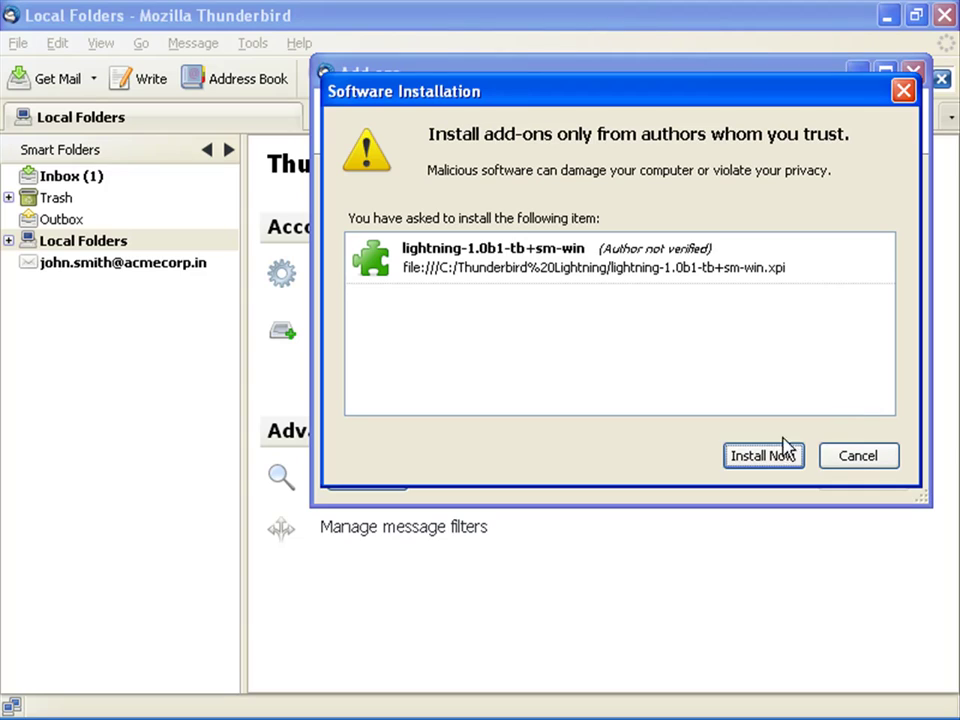
pyautogui.click(757, 458)
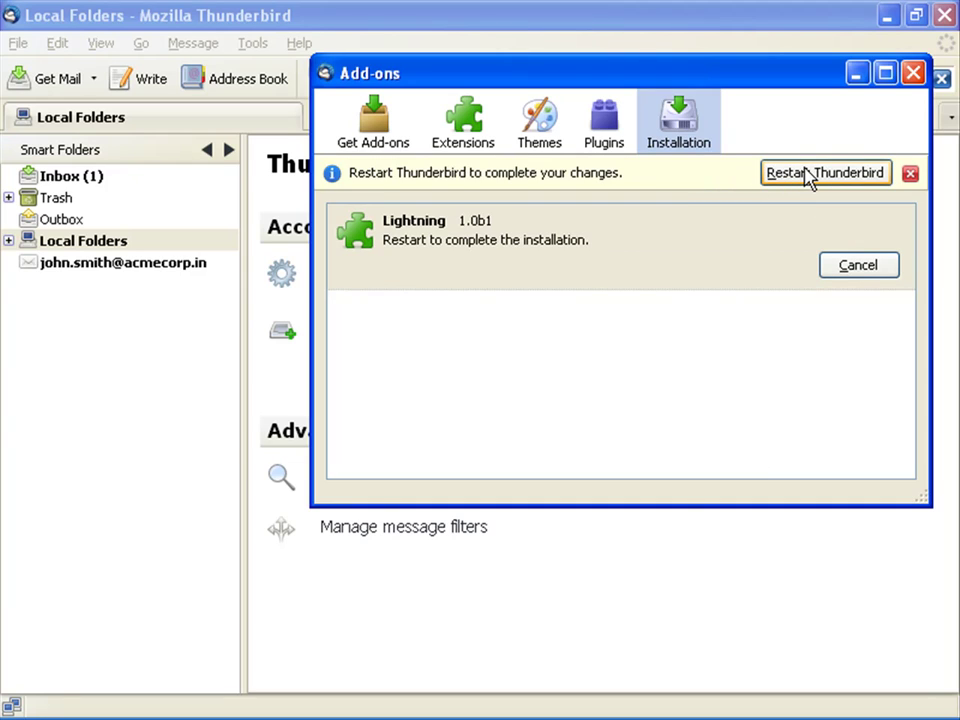
# Step: Restart Thunderbird, switch to the Calendar month view, and try New Calendar from the calendar list
pyautogui.click(810, 175)
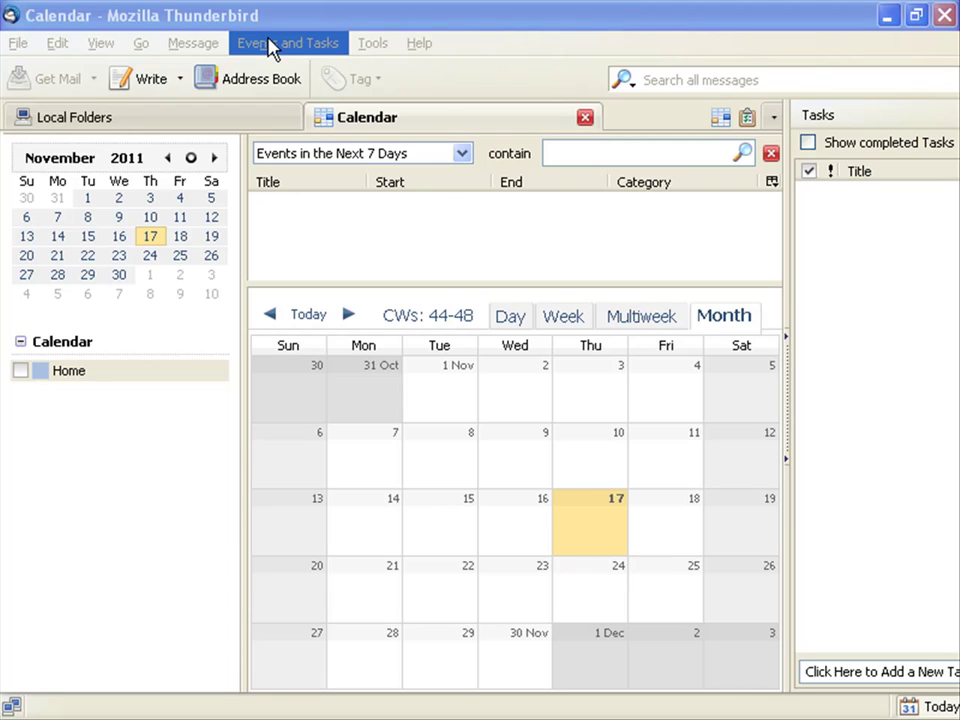
pyautogui.click(270, 45)
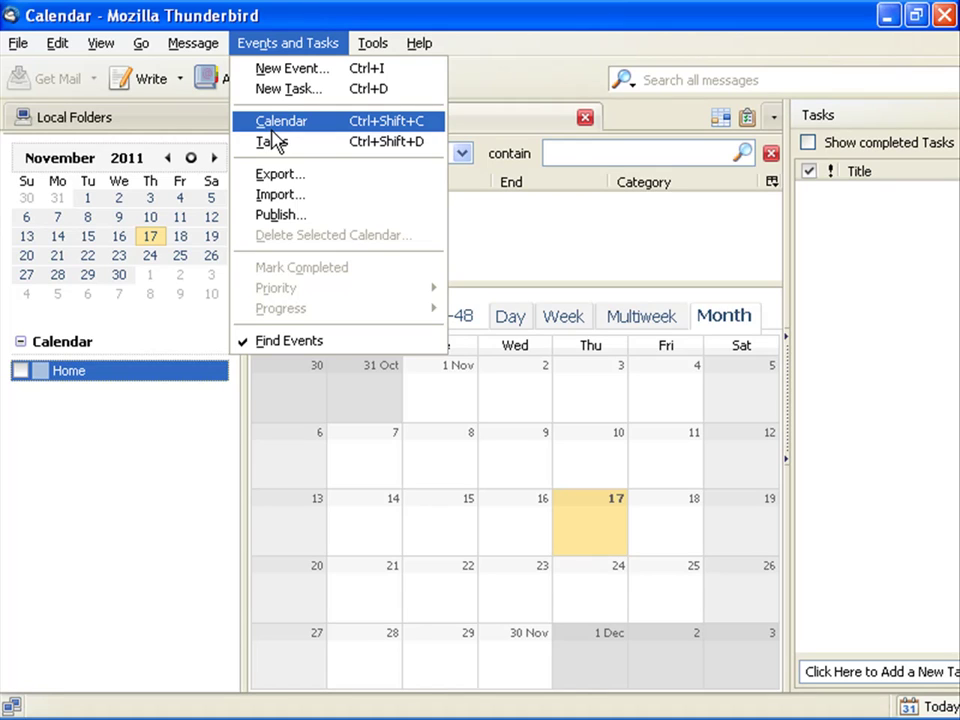
pyautogui.click(271, 126)
pyautogui.rightClick(116, 421)
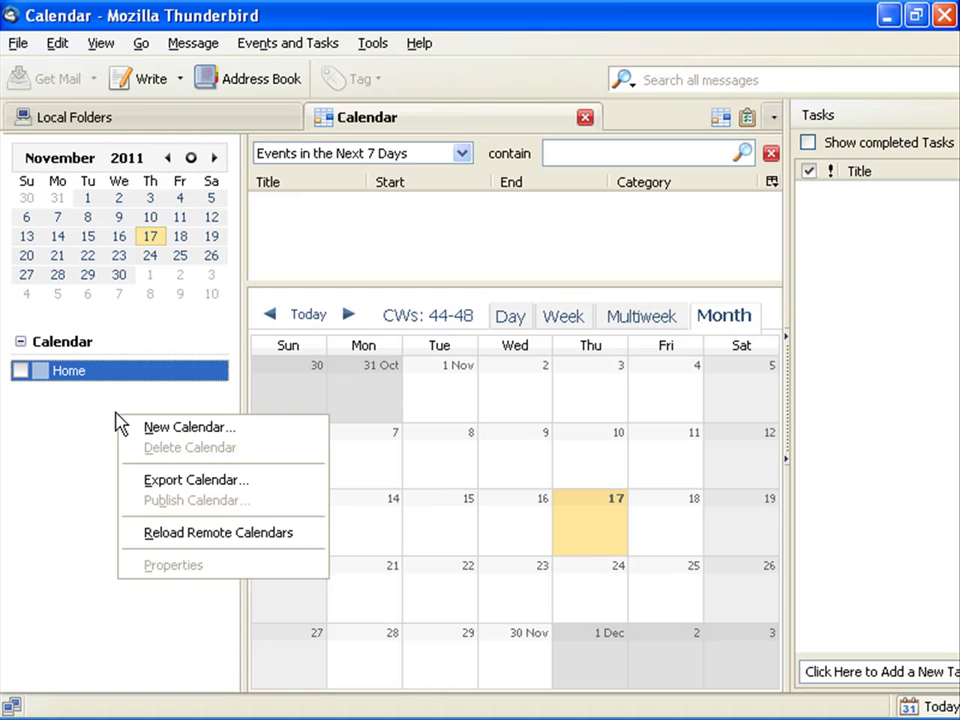
pyautogui.click(161, 426)
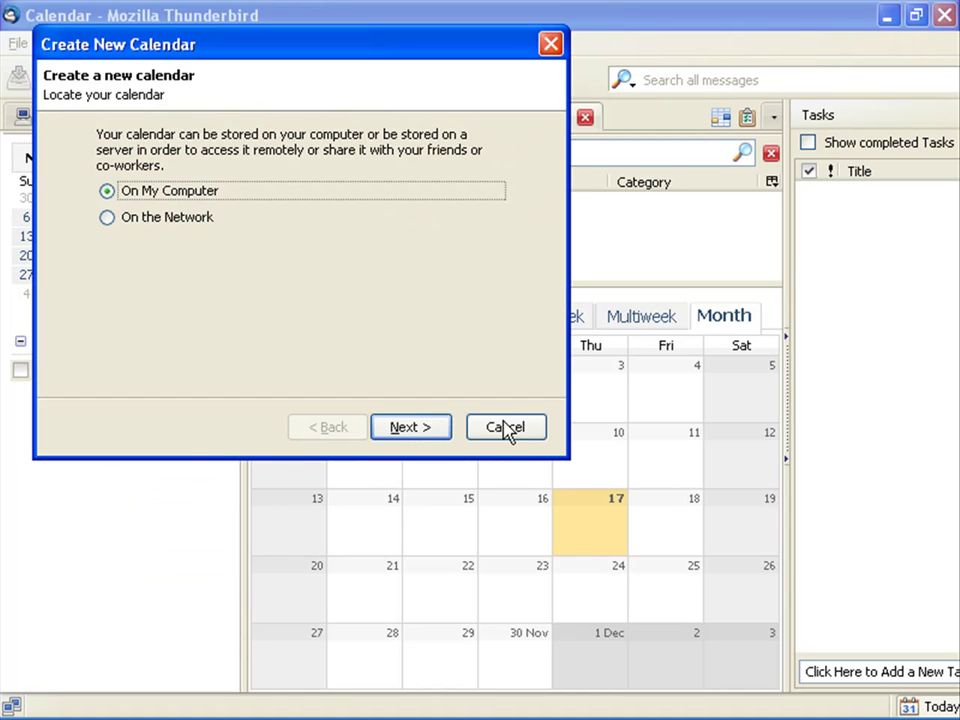
# Step: Cancel that wizard, start a new calendar via File > New > Calendar, and choose On the Network
pyautogui.click(505, 427)
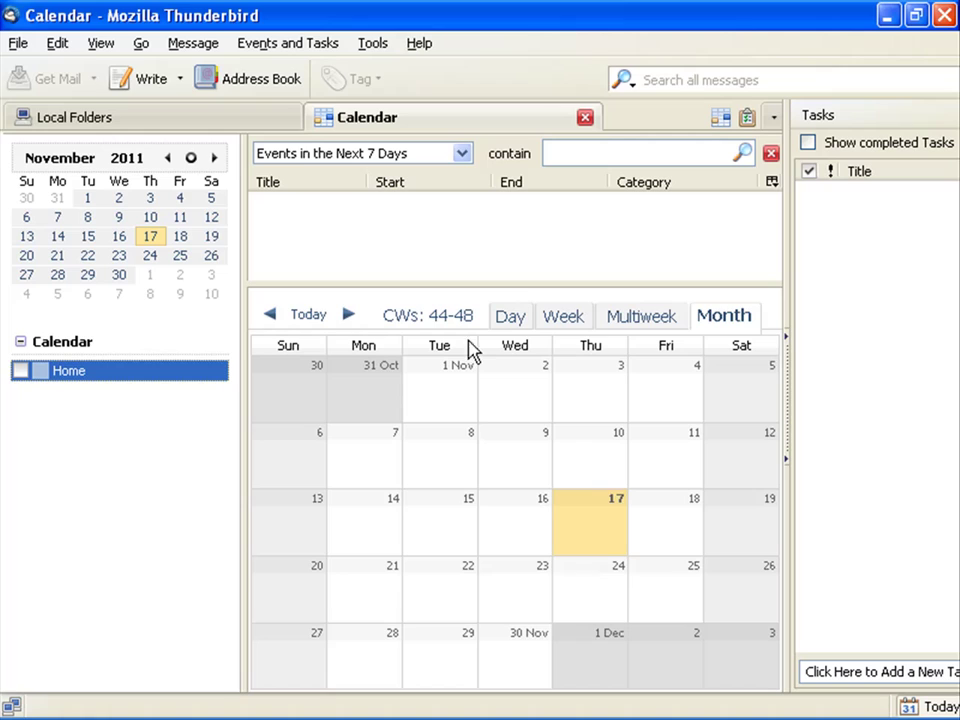
pyautogui.click(17, 44)
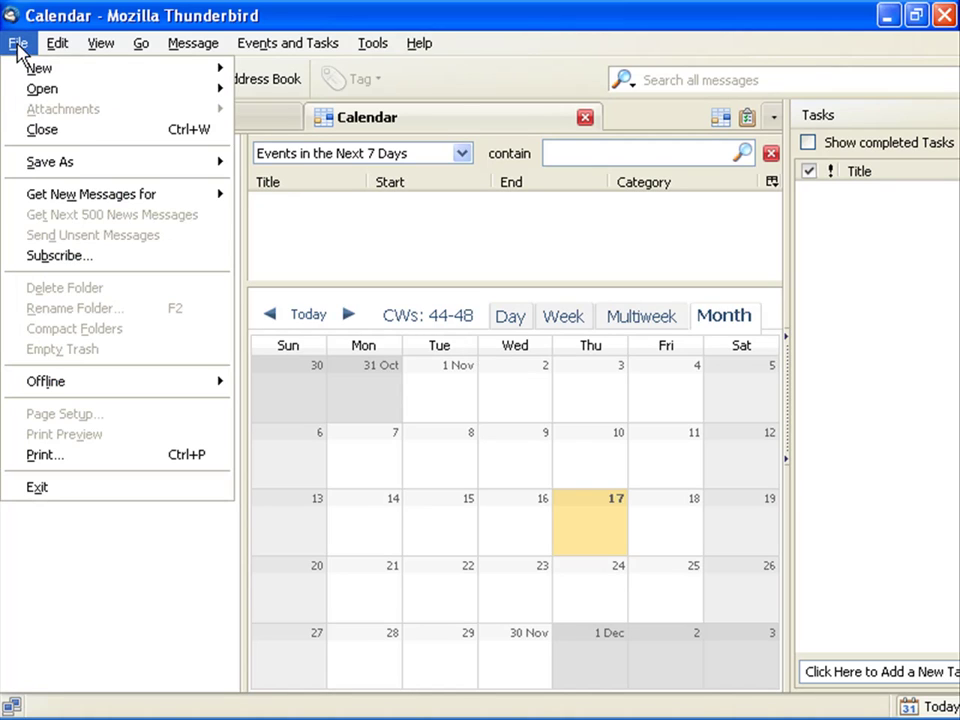
pyautogui.moveTo(40, 68)
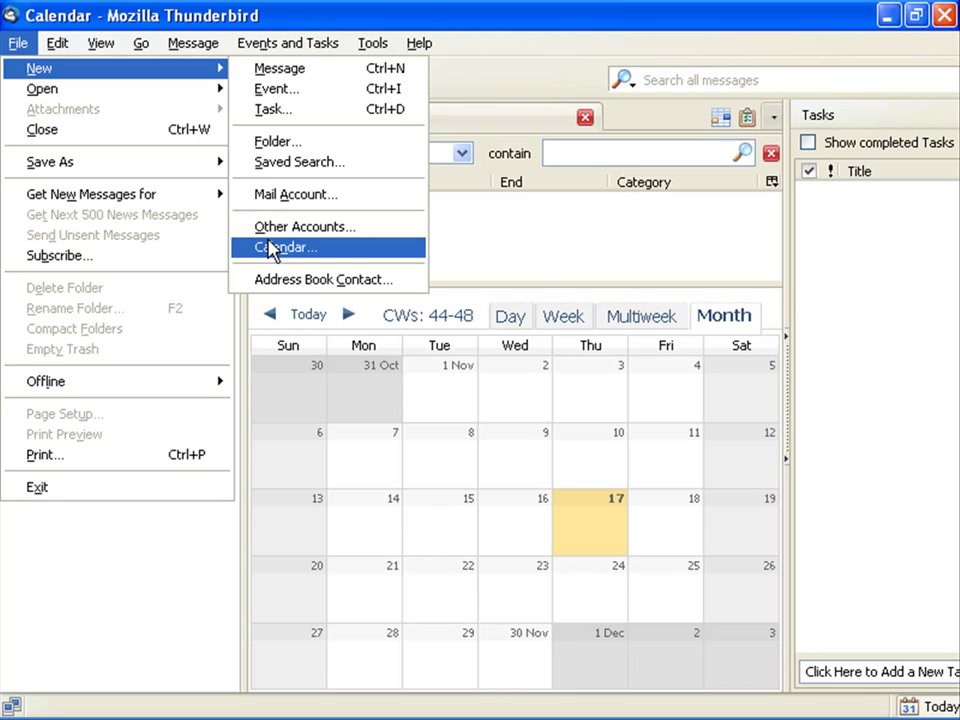
pyautogui.click(271, 250)
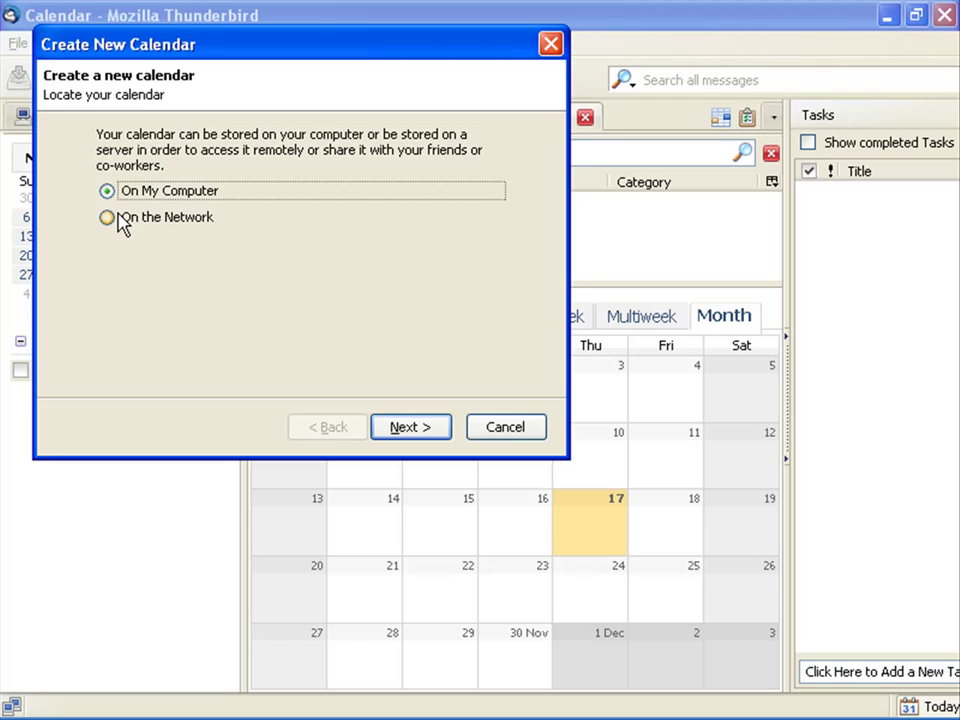
pyautogui.click(109, 219)
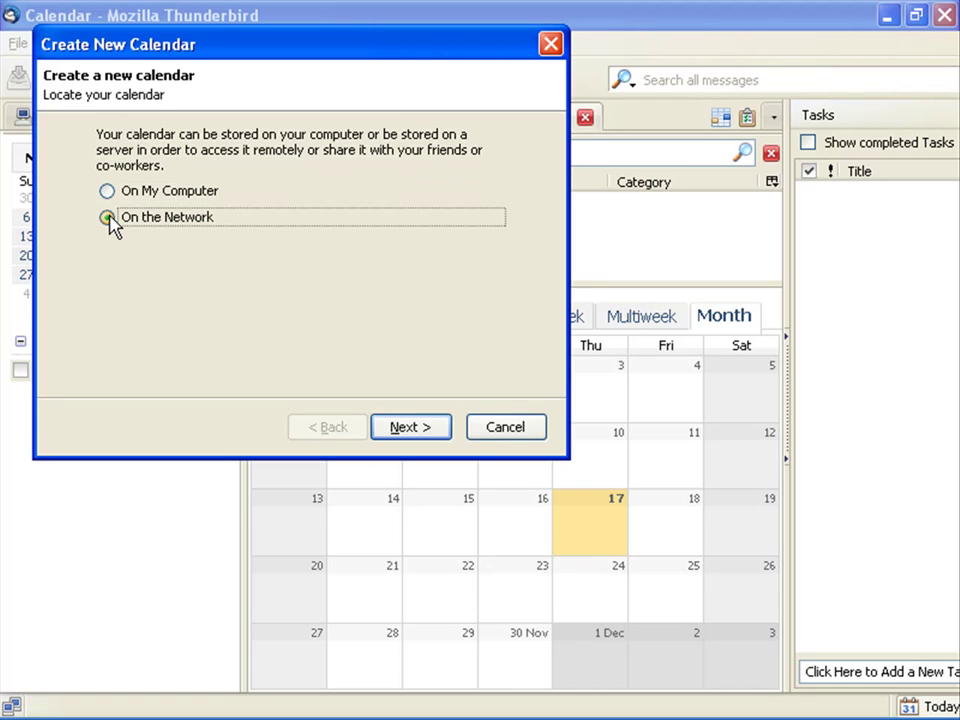
# Step: Choose CalDAV and enter the user's calendar address on 192.168.0.54:8080/ucaldav as the Location
pyautogui.click(407, 428)
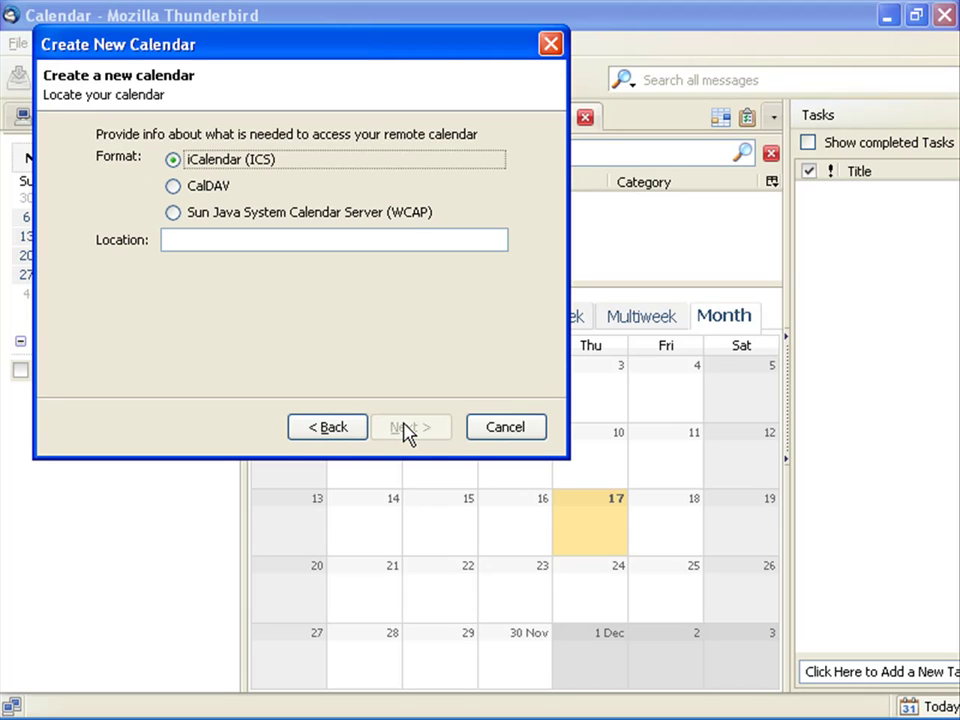
pyautogui.click(173, 187)
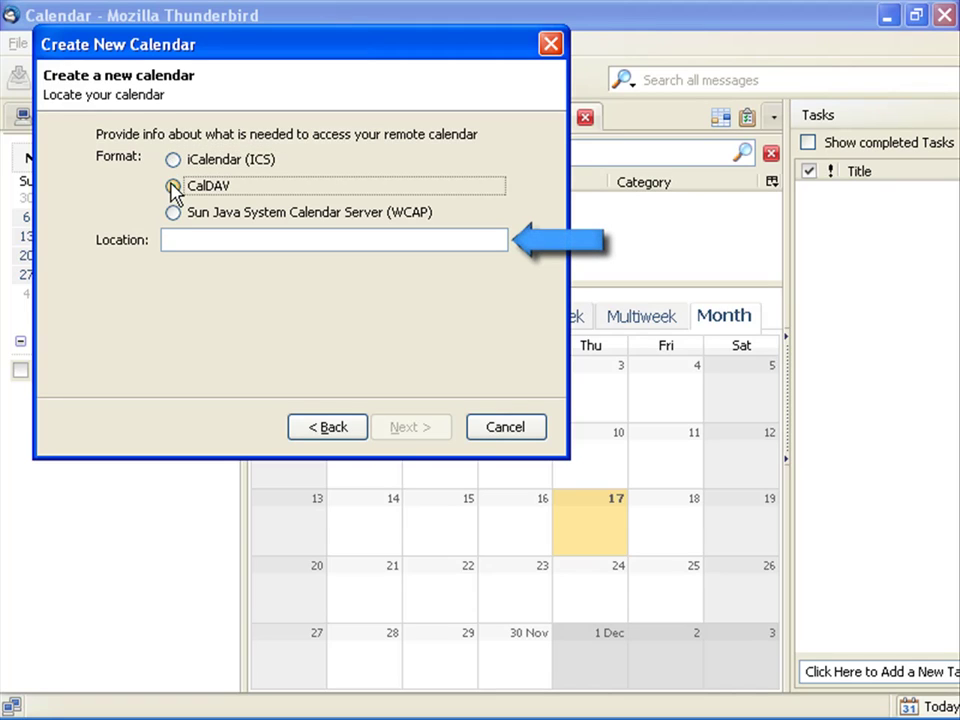
pyautogui.click(197, 237)
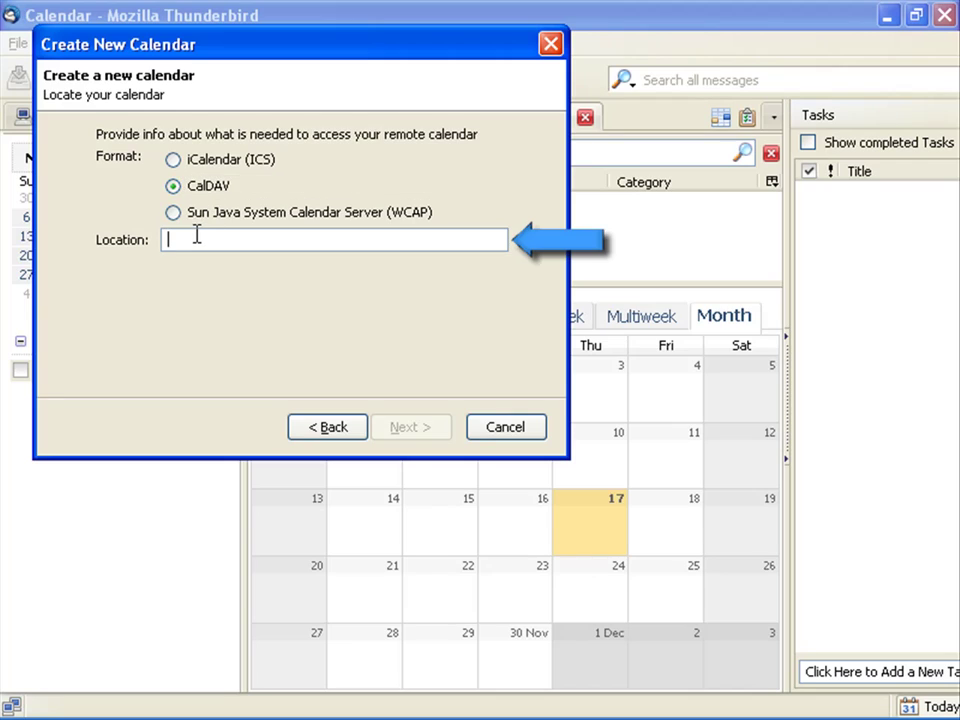
pyautogui.write('http:')
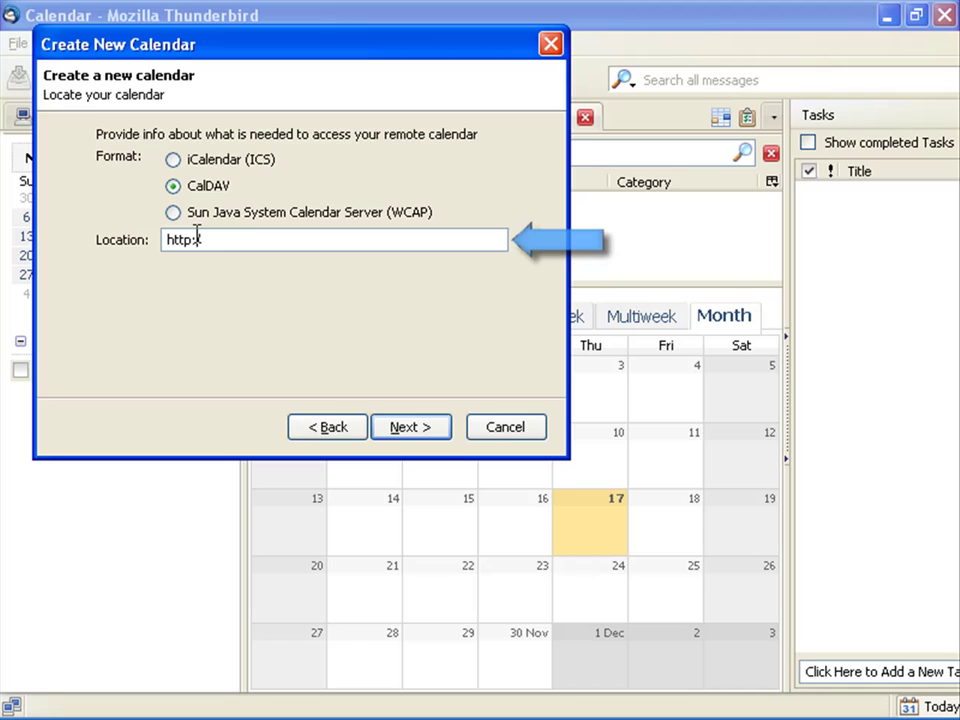
pyautogui.write('//1')
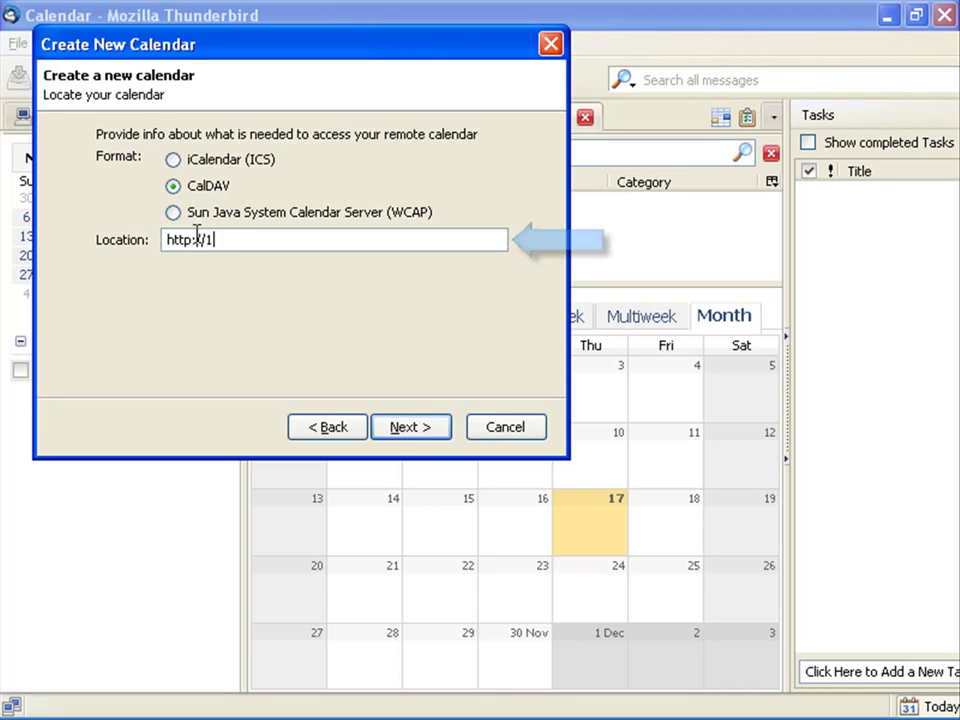
pyautogui.write('92.16')
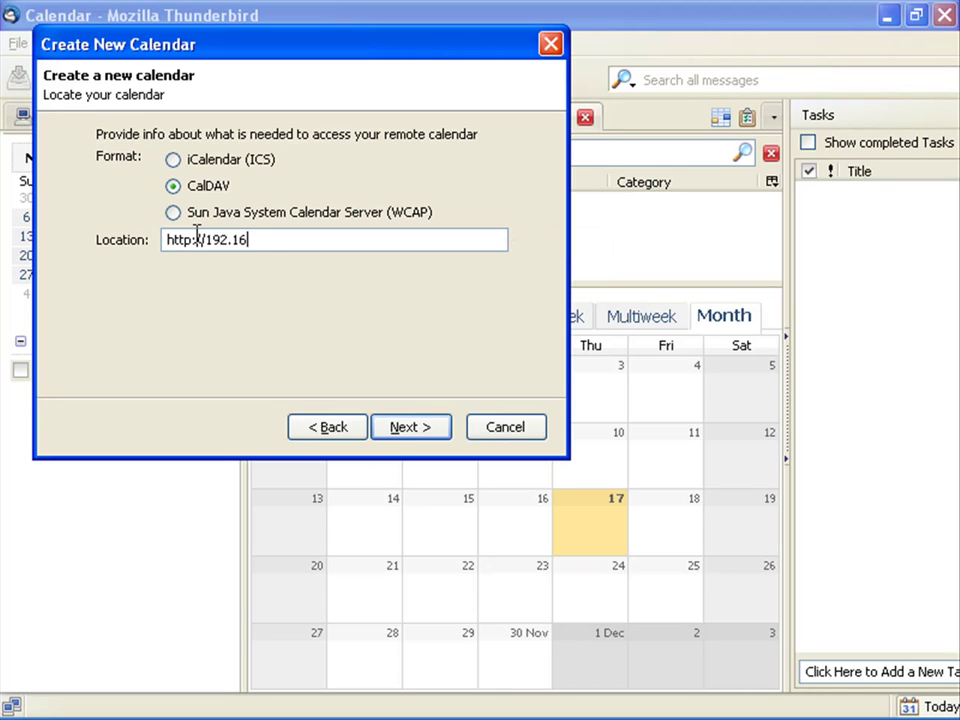
pyautogui.write('8.0.54:8080')
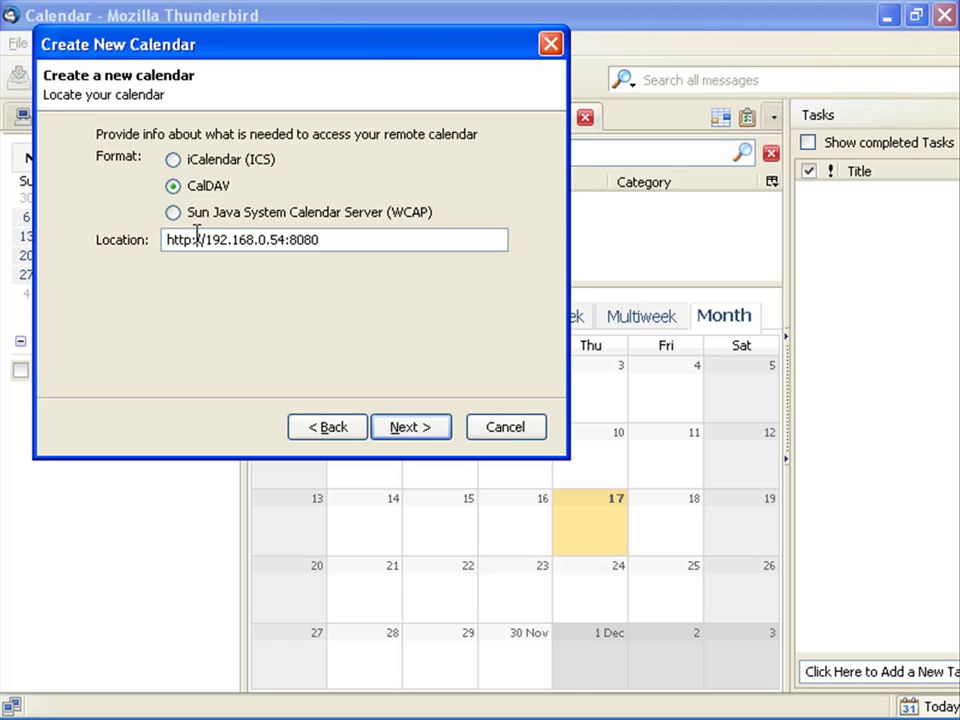
pyautogui.write('/ucaldav/user')
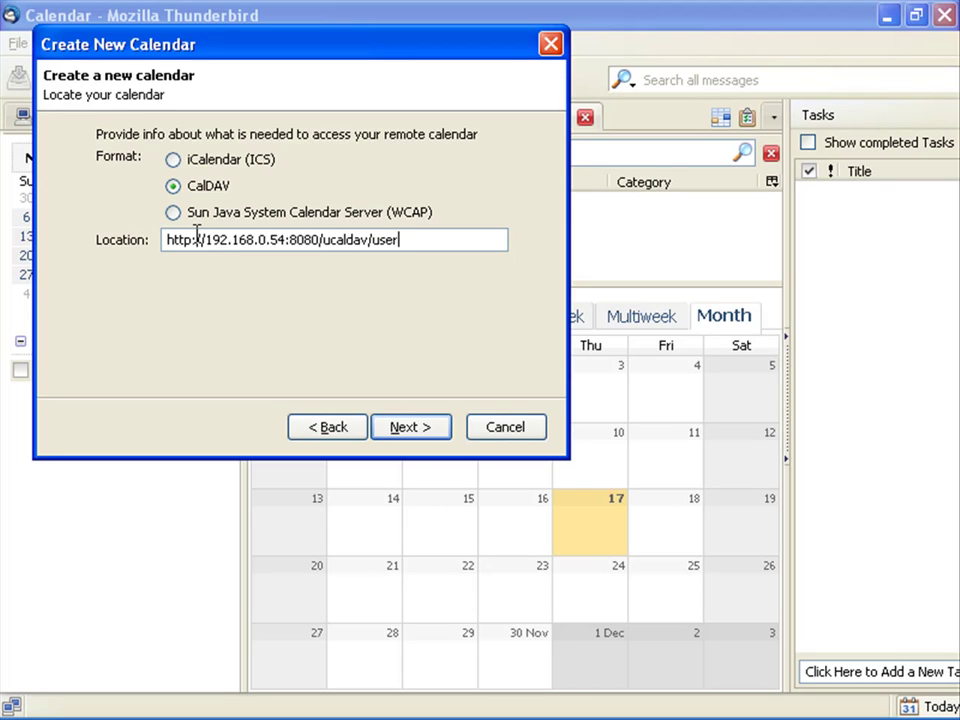
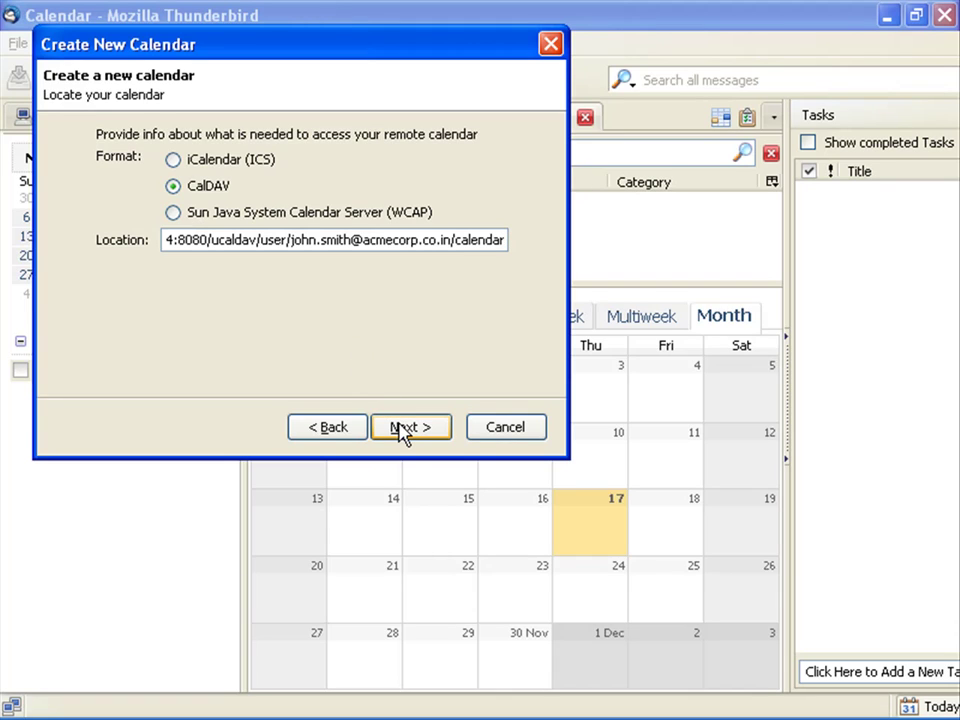
# Step: Name the calendar 'Personal Calendar', colour it pale pink, and set its E-Mail to None
pyautogui.click(403, 432)
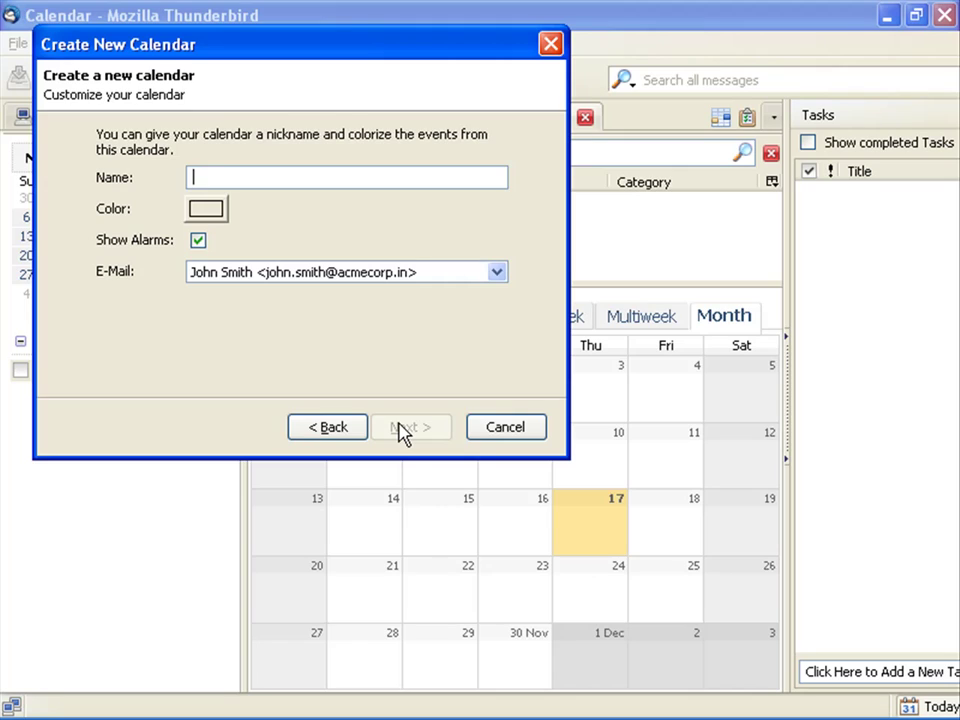
pyautogui.click(200, 175)
pyautogui.write('Personal Calendar')
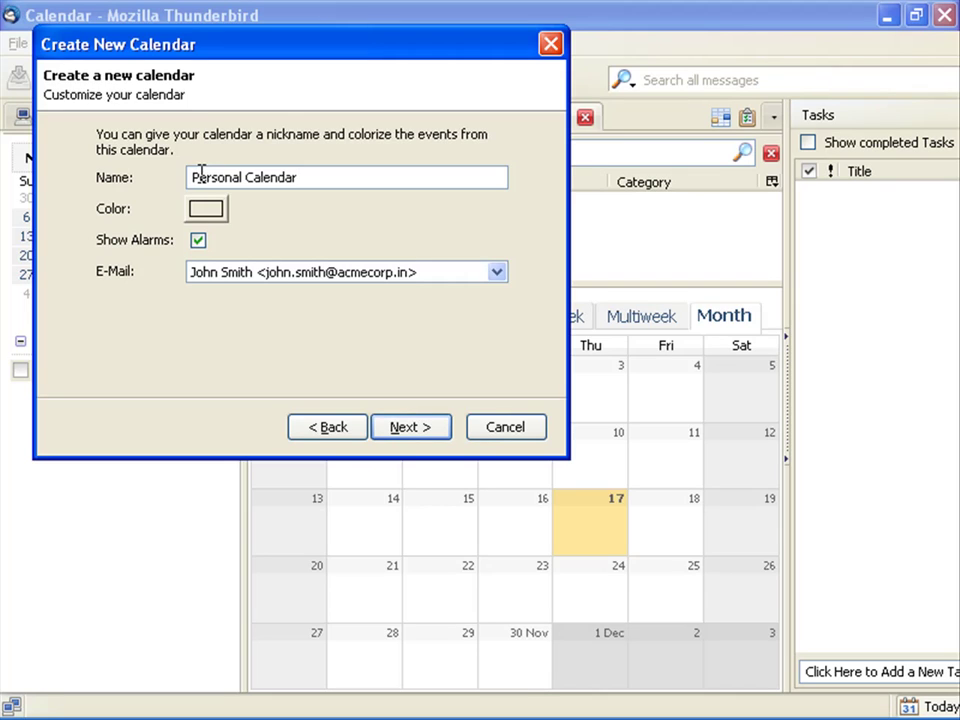
pyautogui.click(212, 210)
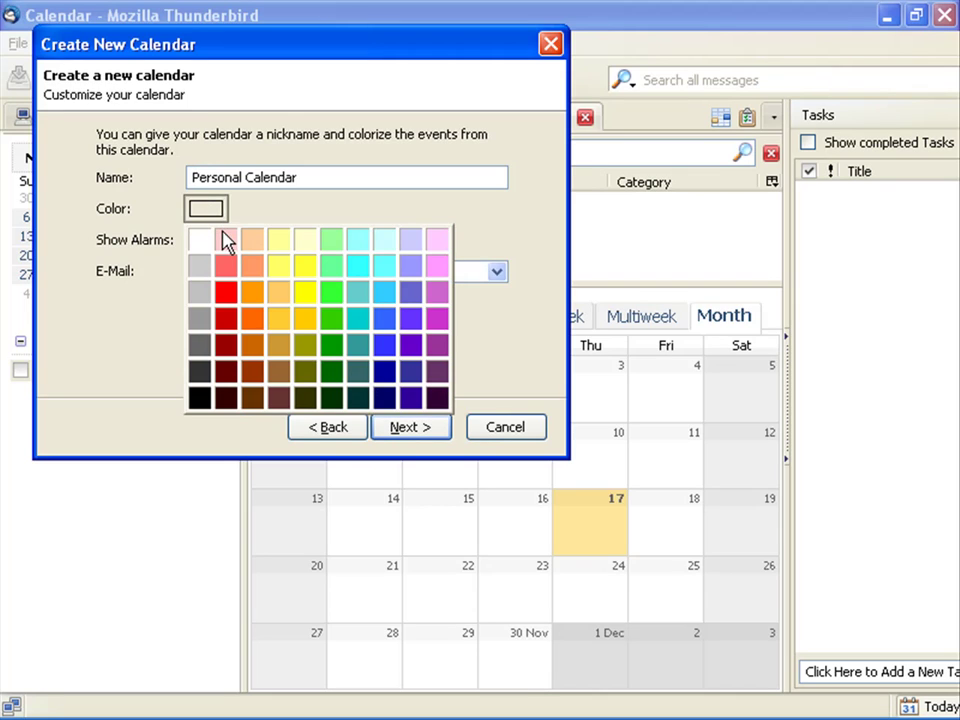
pyautogui.click(226, 240)
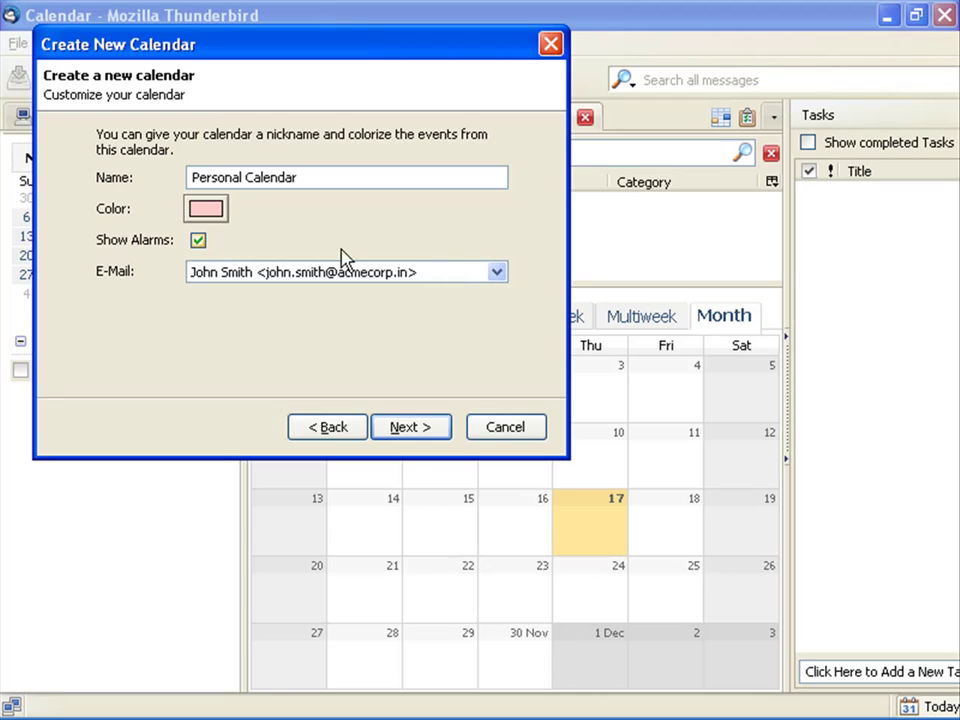
pyautogui.click(496, 274)
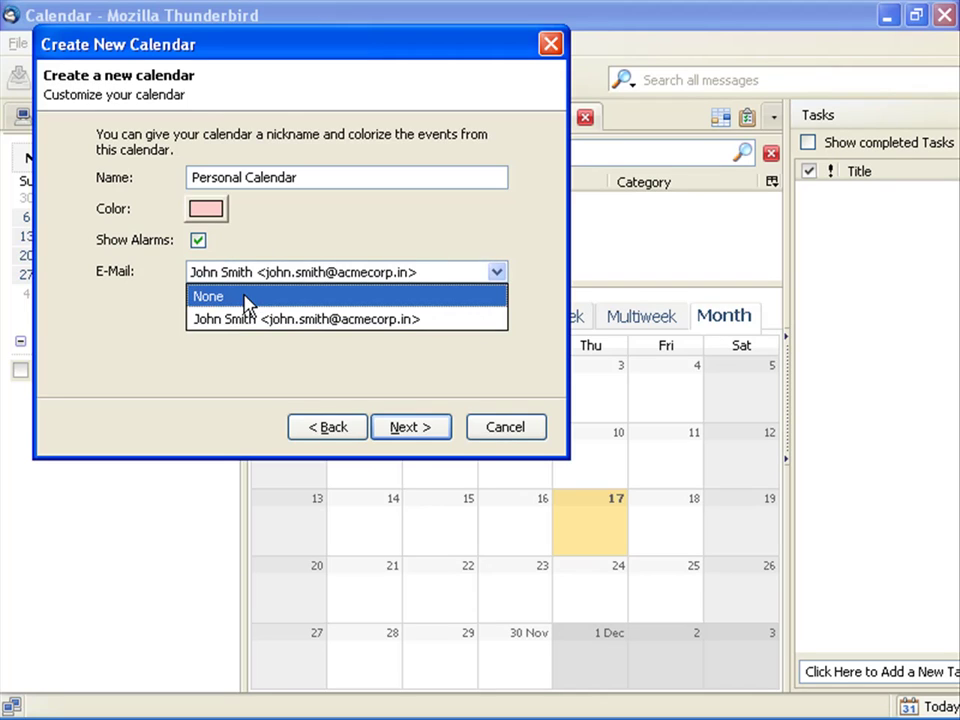
pyautogui.click(245, 298)
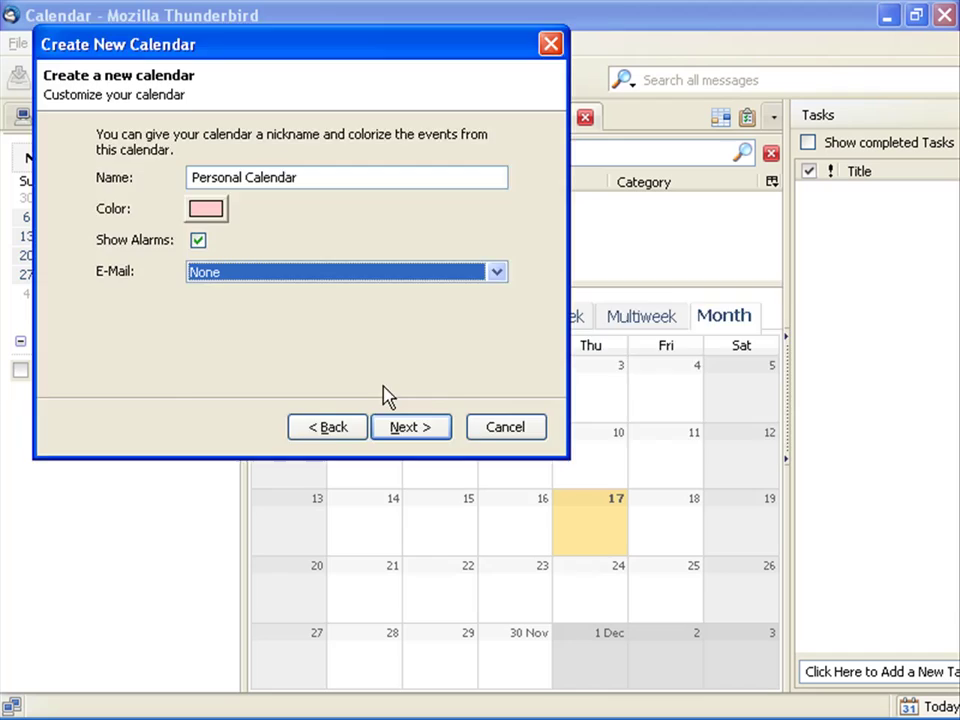
# Step: Create the calendar and authenticate to the server with the account's user name and password
pyautogui.click(410, 427)
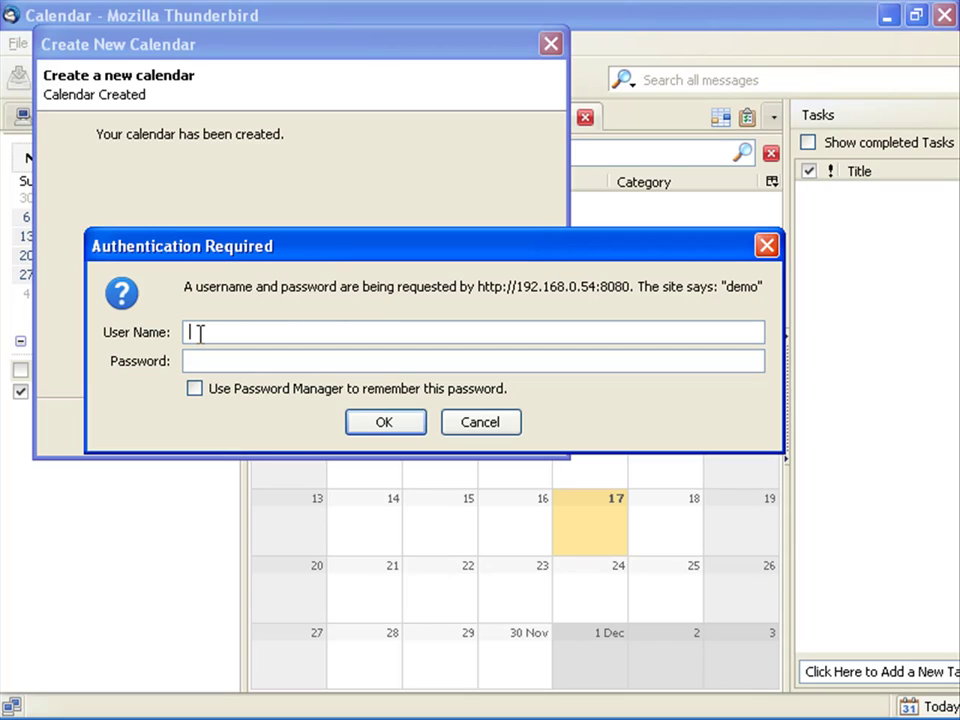
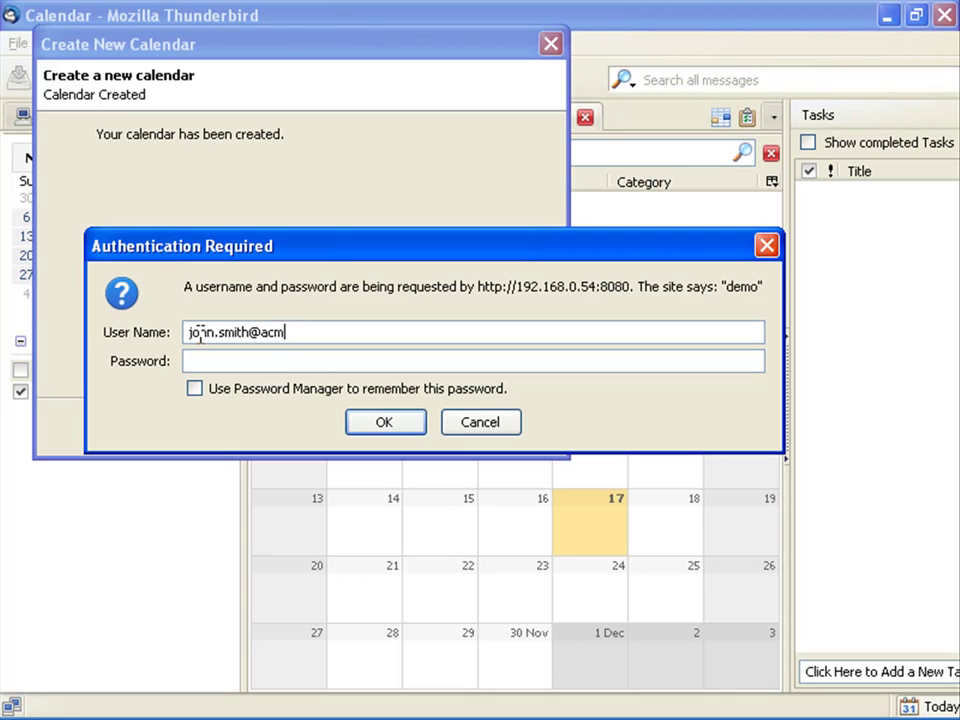
pyautogui.click(201, 359)
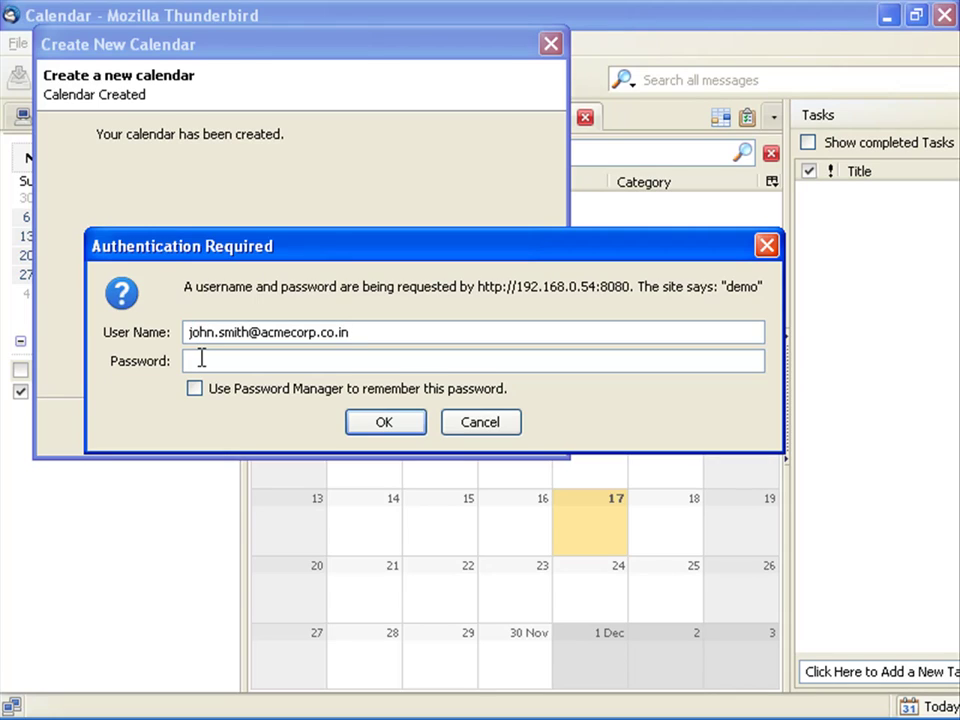
pyautogui.write('password123')
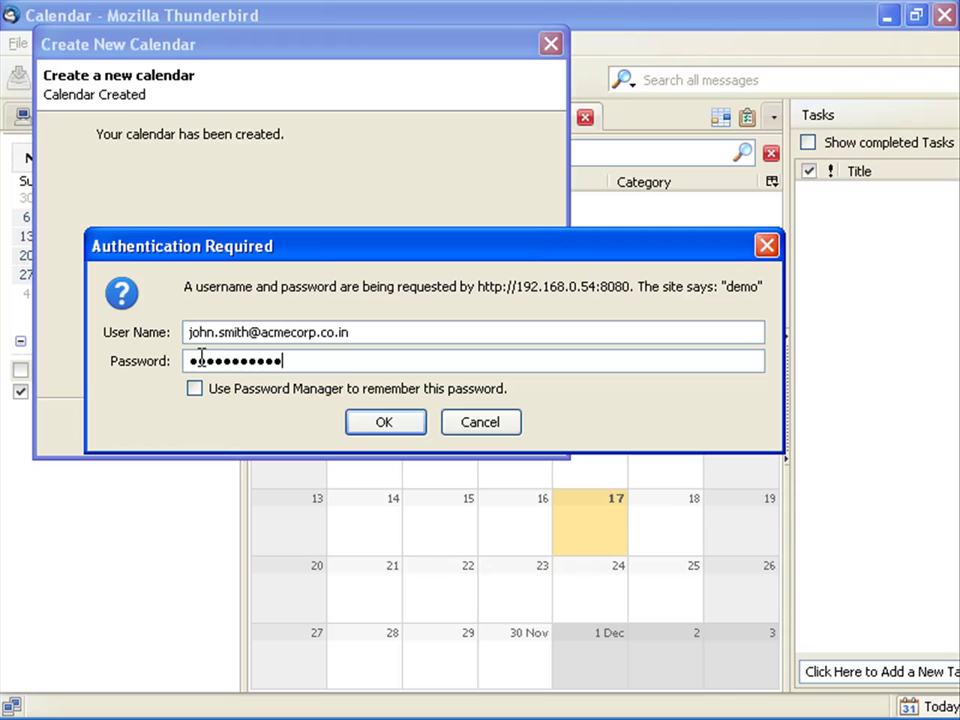
pyautogui.click(404, 429)
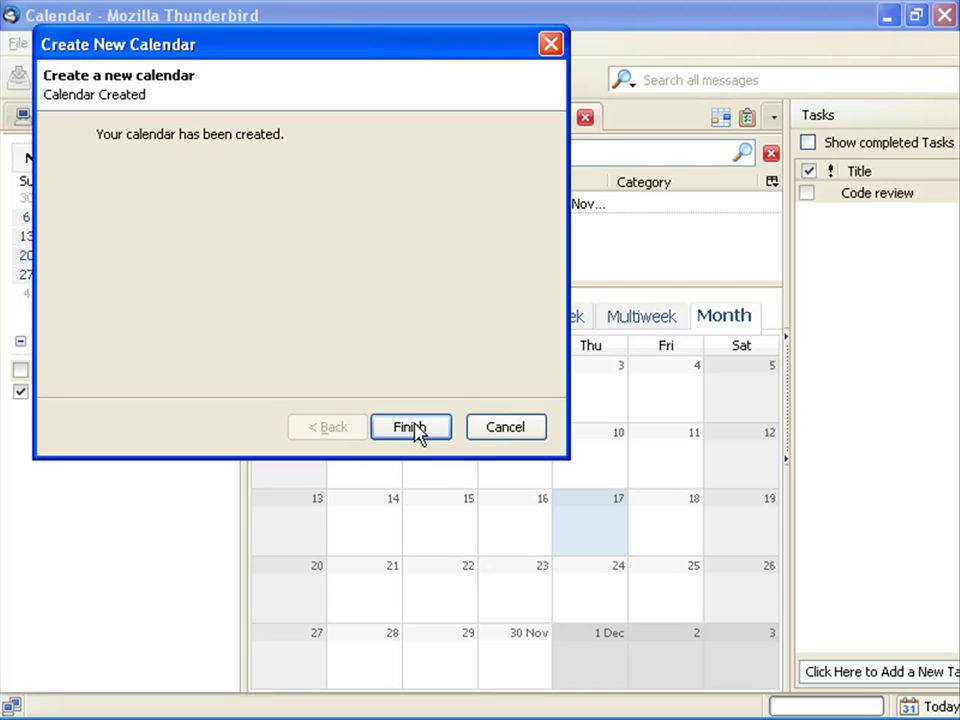
# Step: Finish the wizard and select Personal Calendar, showing its Monthly Meeting on 23 November
pyautogui.click(414, 430)
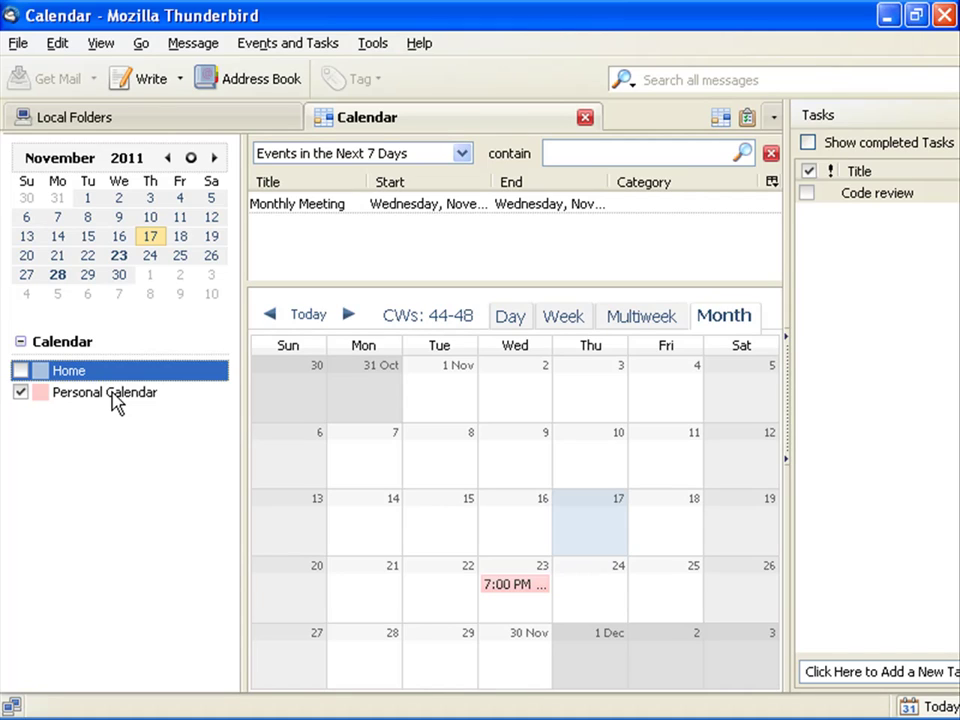
pyautogui.click(115, 400)
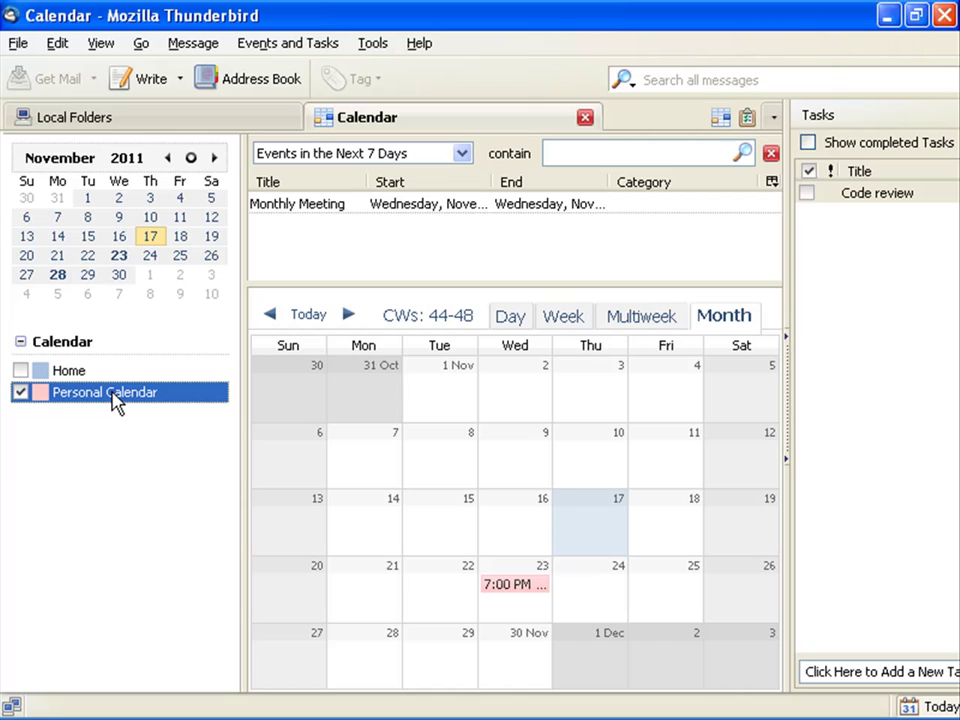